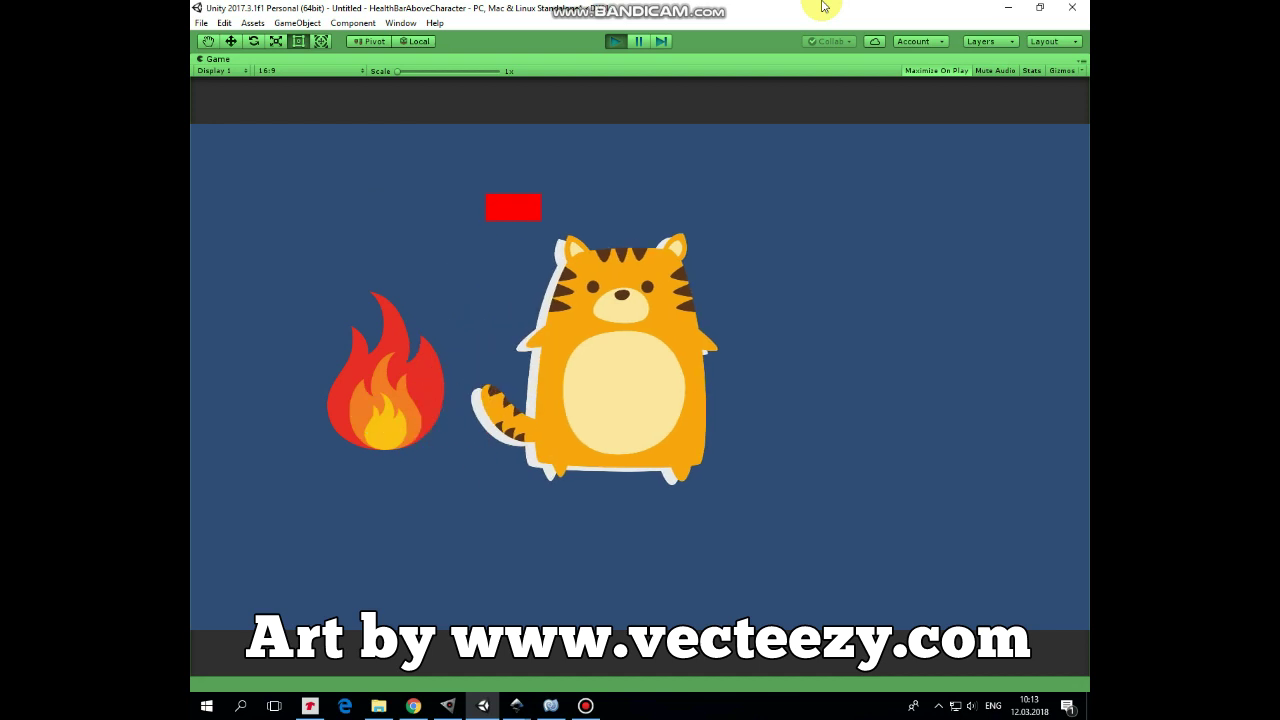
- Test the running game by moving the cat left and right beside the fire
key("Left")
key("Right")
key("Left")
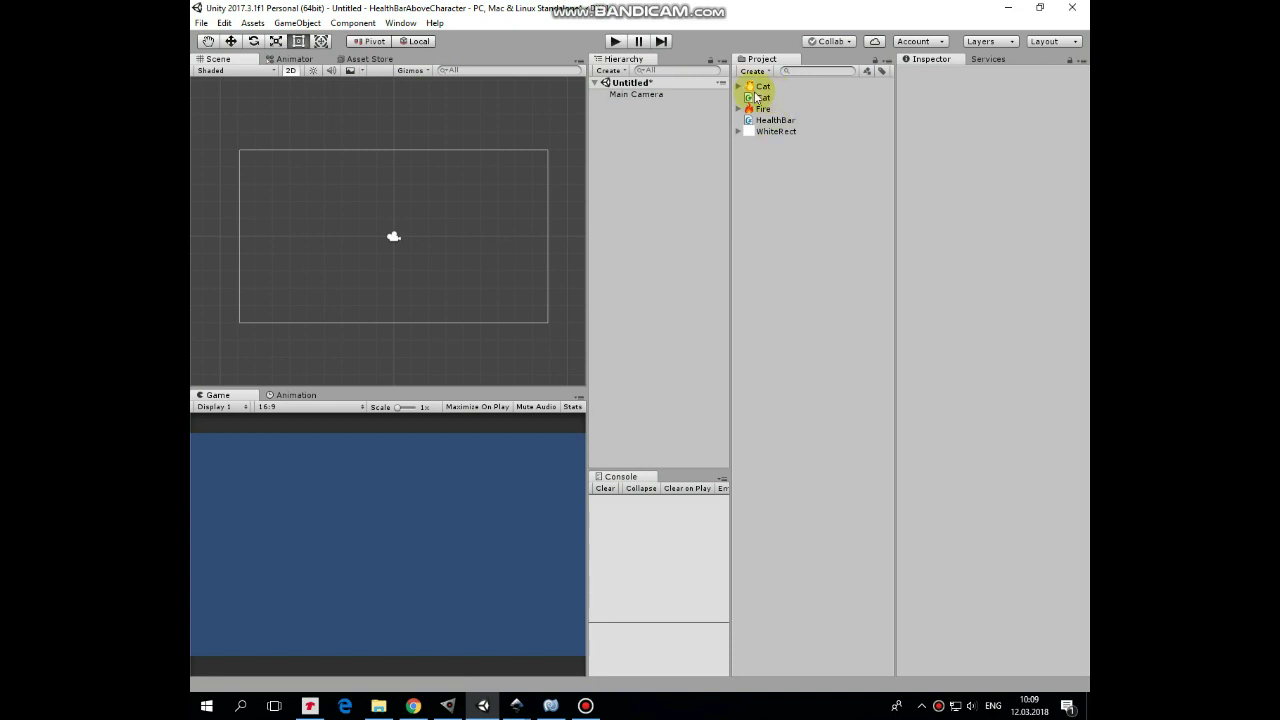
- Place the Cat sprite in the scene's right half and add a Rigidbody 2D with gravity scale 0, adjusting its remaining physics options
left_click_drag(752, 87, 461, 237)
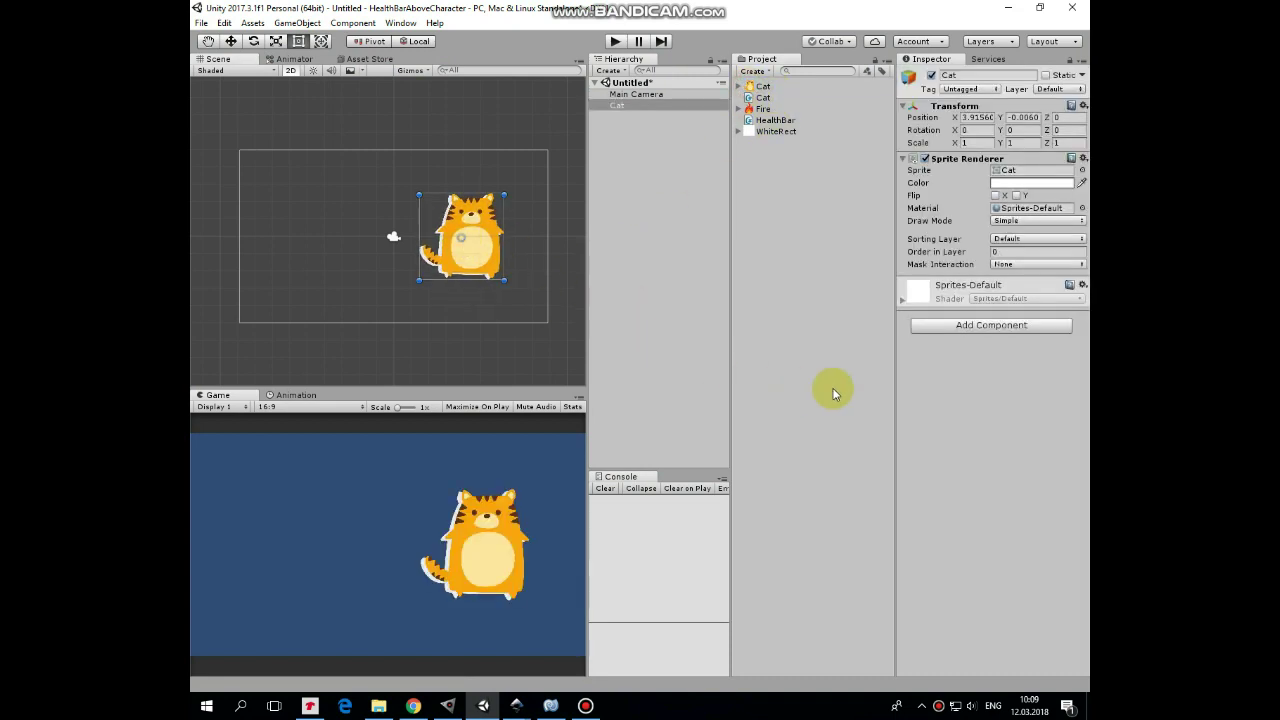
left_click(962, 325)
left_click(945, 422)
left_click(935, 385)
left_click(998, 380)
type("0")
left_click(1012, 393)
left_click(1010, 423)
left_click(995, 456)
- Add a 2D collider to the cat and reshape it to fit the body
left_click(985, 530)
left_click(961, 388)
left_click(945, 358)
left_click(995, 529)
left_click(1002, 500)
left_click_drag(461, 200, 470, 288)
left_click(1001, 500)
- Review the Cat script's code and attach the script to the Cat object
left_click(757, 99)
double_click(757, 99)
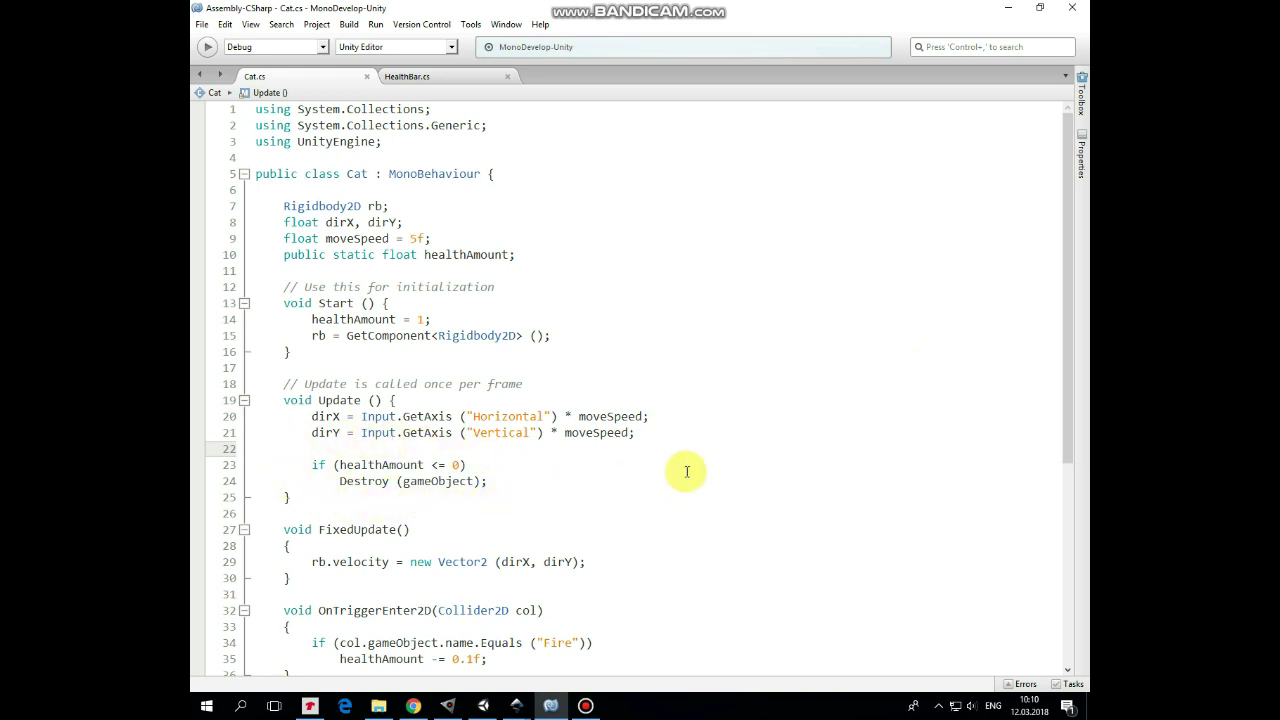
scroll(687, 471, "down", 4)
left_click(1008, 8)
left_click_drag(752, 98, 622, 104)
- Add the WhiteRect sprite as a child of Cat and name it HealthBar
scroll(966, 443, "down", 2)
left_click_drag(621, 104, 622, 106)
left_click(637, 117)
key("Return")
- Set the HealthBar's position to X -2.15, Y 3 and its Y scale to 0.1
left_click(977, 117)
type("-2.15")
left_click(1024, 117)
type("3")
left_click(1015, 143)
type("0.1")
- Set the WhiteRect sprite's pivot to its left edge and apply the import change
left_click(750, 131)
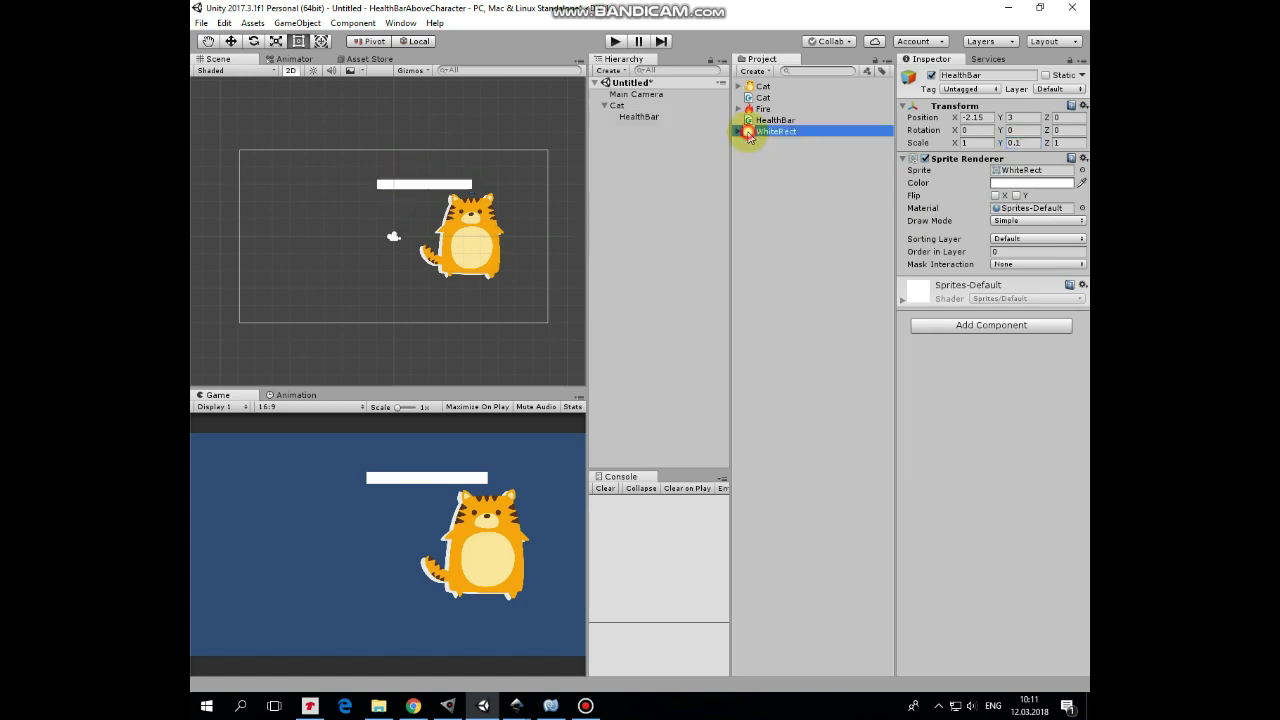
left_click(960, 227)
left_click(1067, 489)
- Change the HealthBar sprite's color to red
left_click(640, 117)
left_click(1006, 182)
left_click(724, 237)
left_click(758, 175)
- Review the HealthBar script's code and examine the health bar above the cat up close
left_click(775, 120)
left_click(551, 706)
left_click(1008, 8)
left_click(481, 238)
left_click(500, 186)
scroll(522, 190, "up", 4)
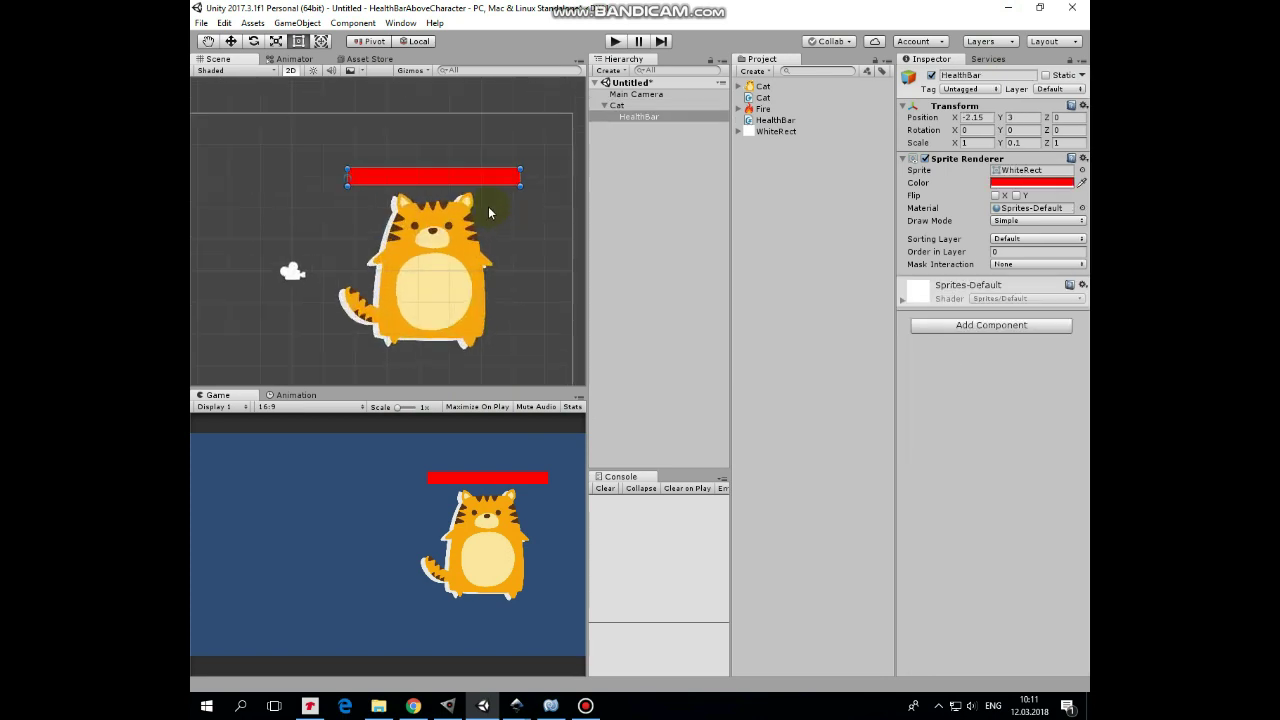